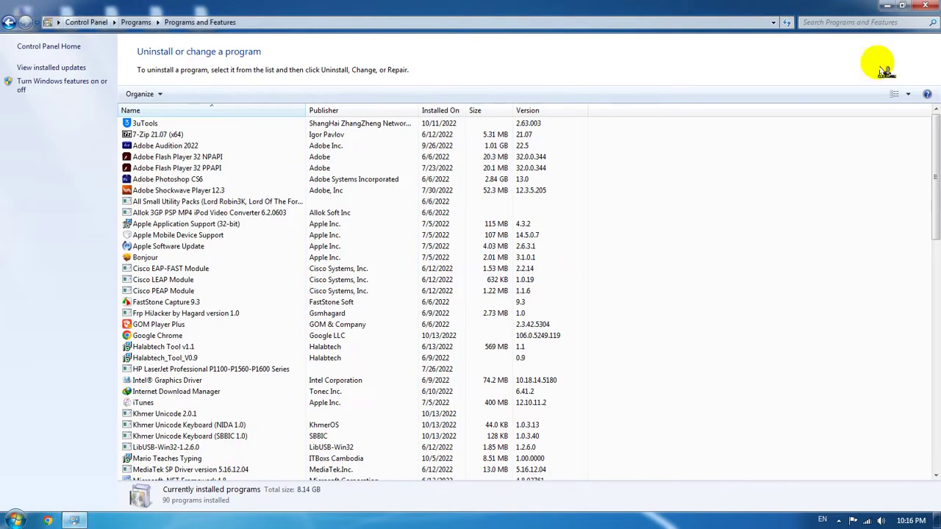
Close the current window and reopen the list of installed programs through the Control Panel
{"action": "left_click", "coordinate": [931, 6]}
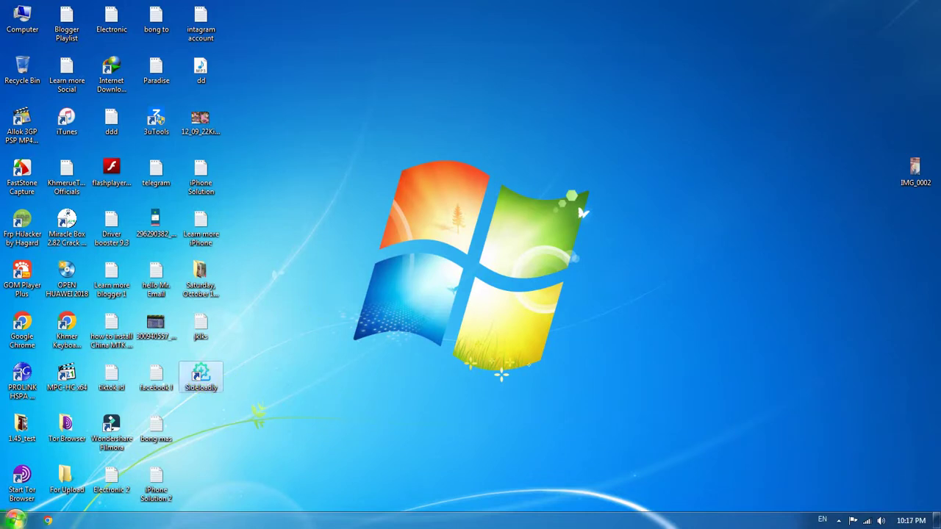
{"action": "key", "text": "super"}
{"action": "left_click", "coordinate": [209, 394]}
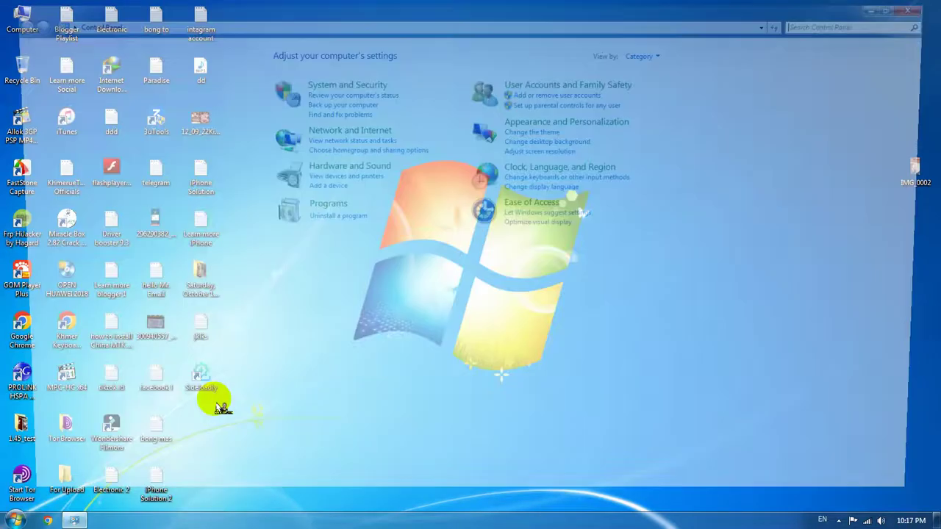
{"action": "left_click", "coordinate": [353, 219]}
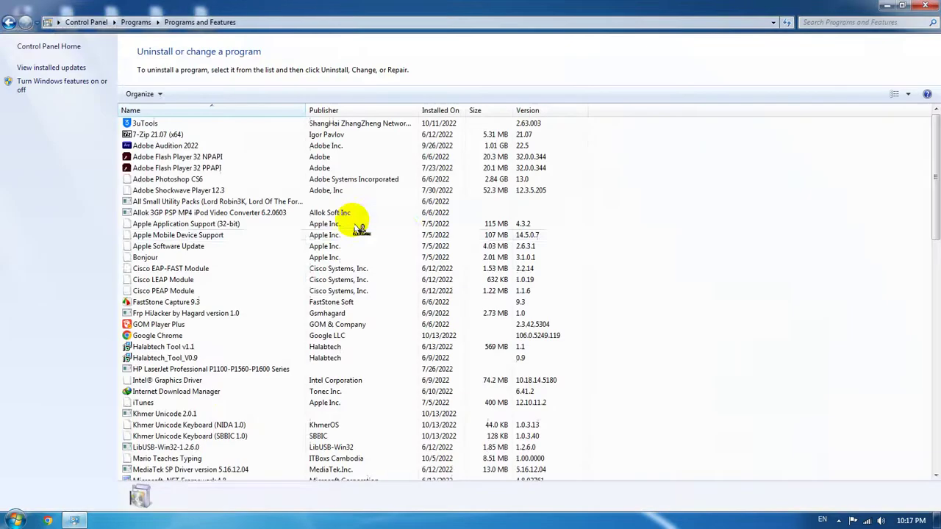
Look through the whole installed programs list for a Sideloadly entry and close the window
{"action": "key", "text": "s"}
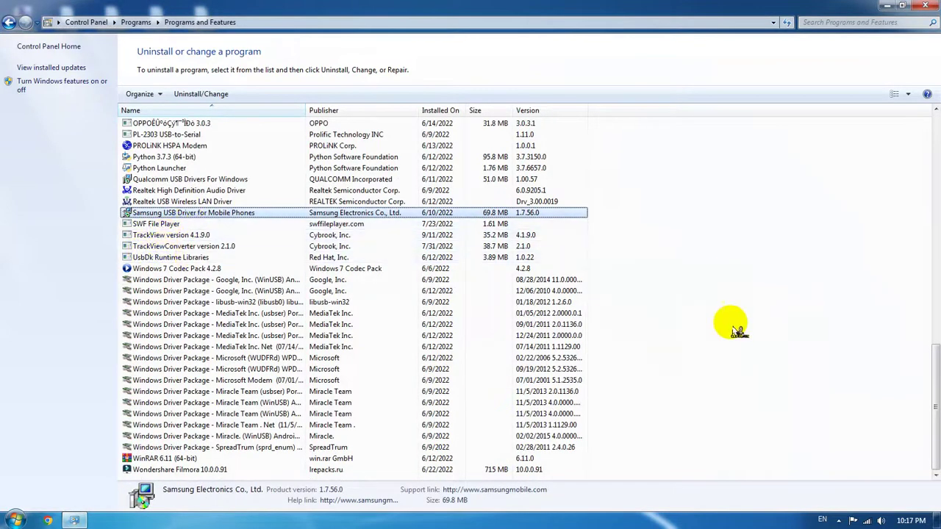
{"action": "scroll", "coordinate": [732, 323], "scroll_direction": "up", "scroll_amount": 5}
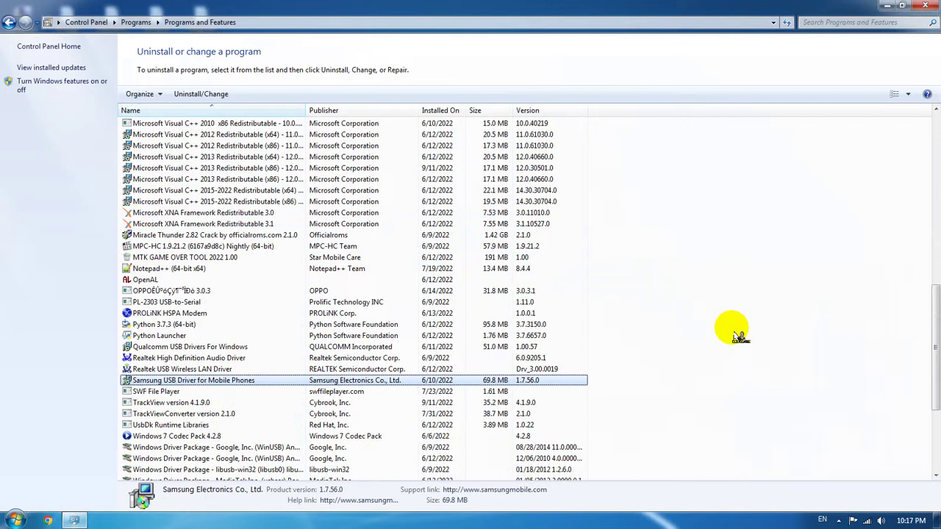
{"action": "scroll", "coordinate": [206, 176], "scroll_direction": "up", "scroll_amount": 9}
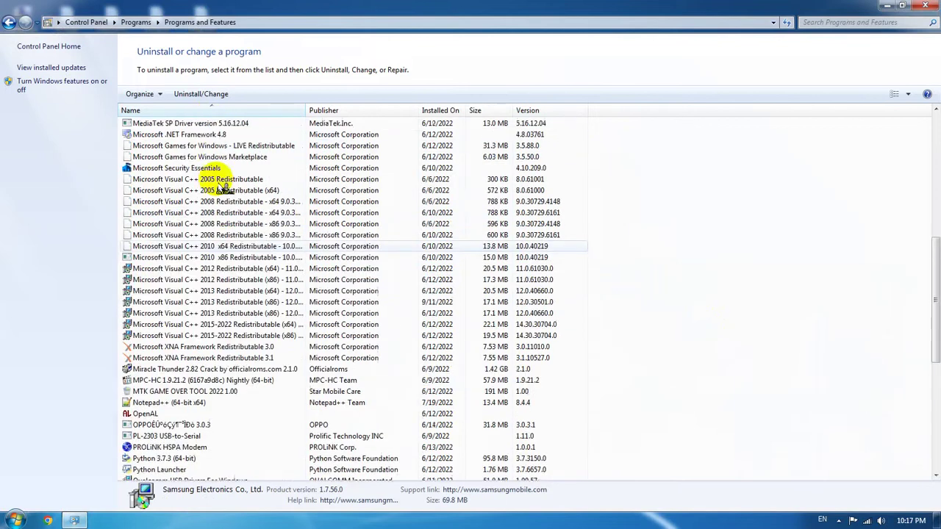
{"action": "scroll", "coordinate": [224, 199], "scroll_direction": "up", "scroll_amount": 6}
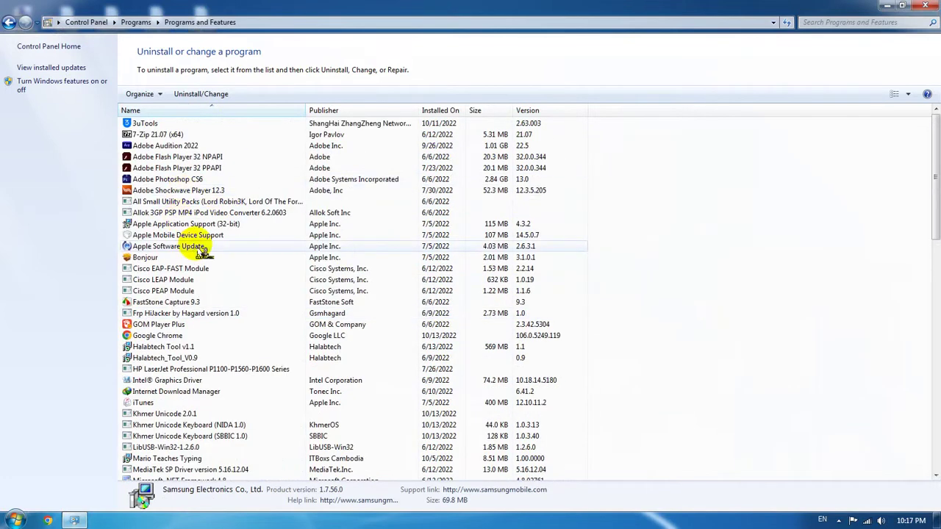
{"action": "scroll", "coordinate": [204, 250], "scroll_direction": "down", "scroll_amount": 12}
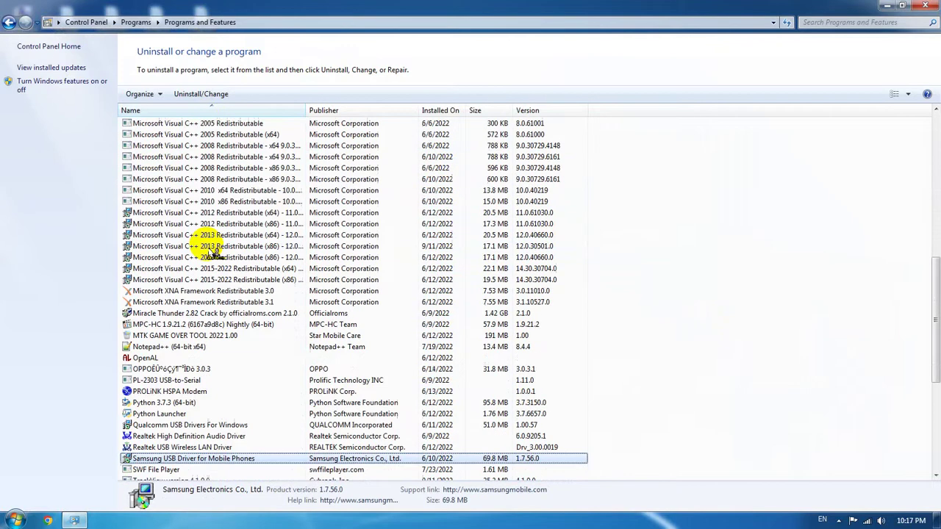
{"action": "scroll", "coordinate": [212, 251], "scroll_direction": "down", "scroll_amount": 7}
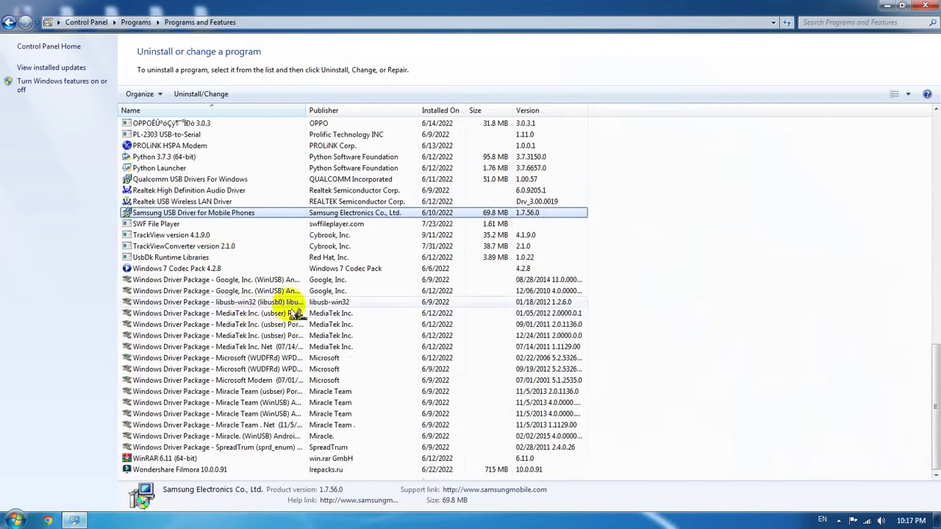
{"action": "left_click", "coordinate": [791, 349]}
{"action": "scroll", "coordinate": [794, 351], "scroll_direction": "up", "scroll_amount": 11}
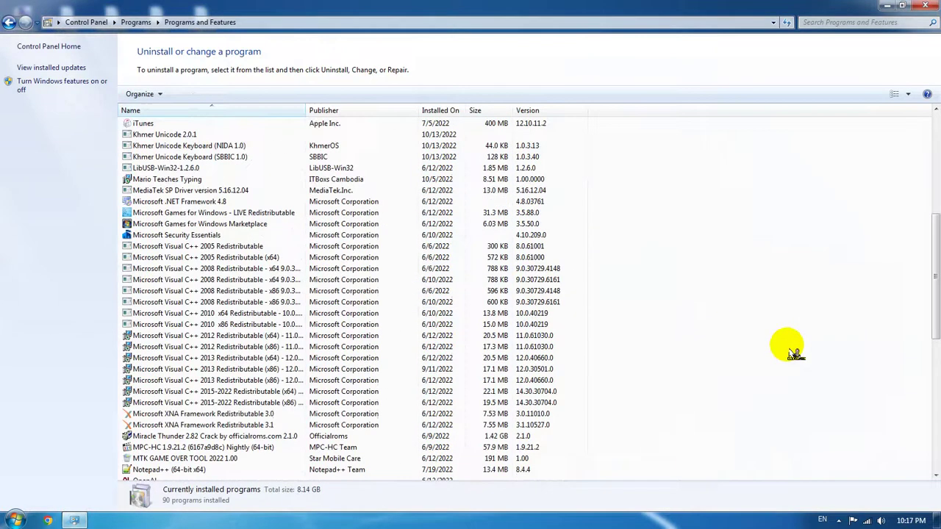
{"action": "scroll", "coordinate": [792, 348], "scroll_direction": "up", "scroll_amount": 6}
{"action": "left_click", "coordinate": [925, 5]}
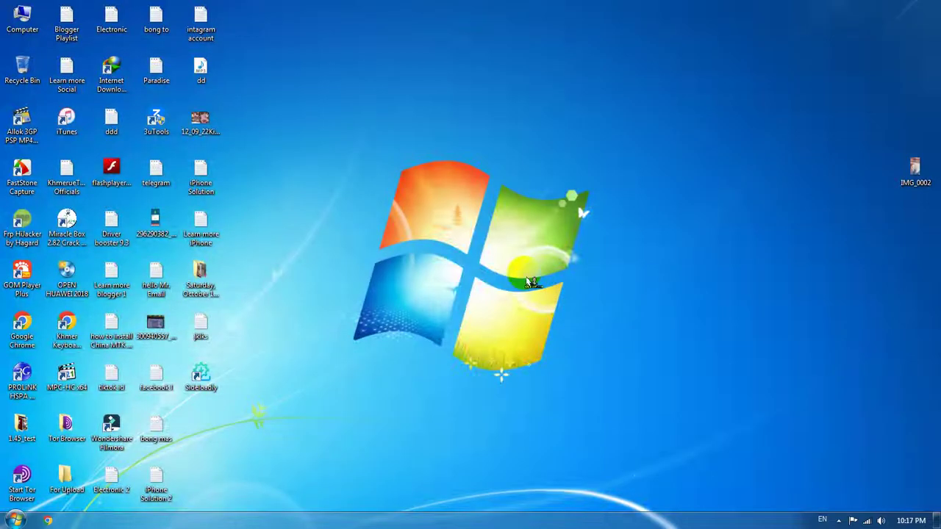
Open the file location of the Sideloadly desktop shortcut and maximize the folder window
{"action": "right_click", "coordinate": [436, 214]}
{"action": "left_click", "coordinate": [465, 257]}
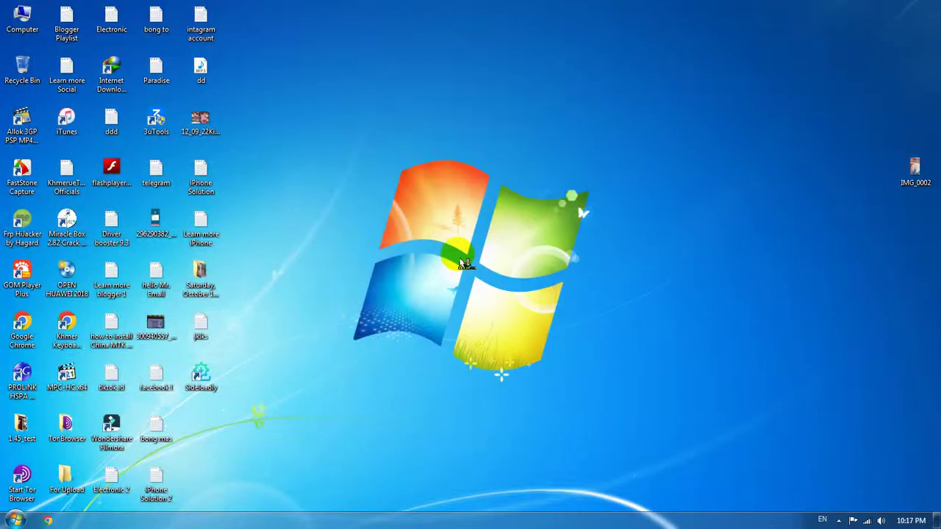
{"action": "double_click", "coordinate": [208, 380]}
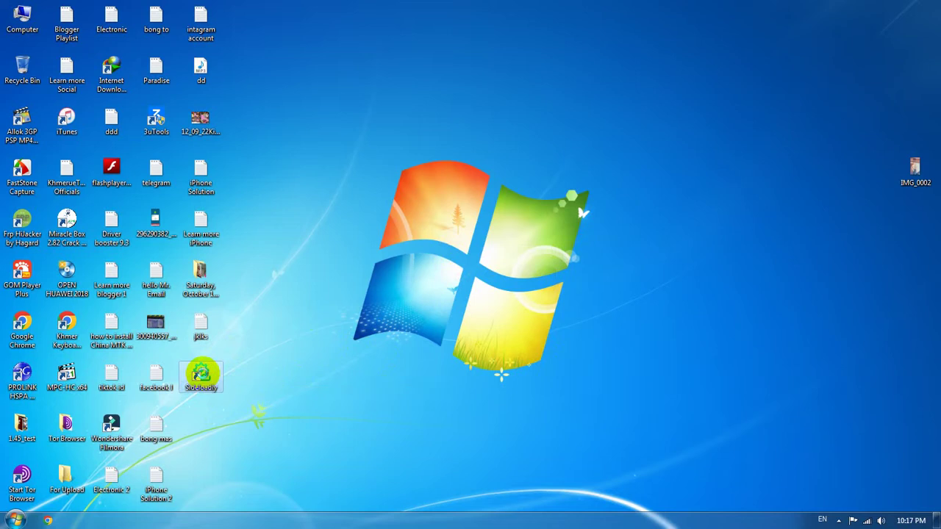
{"action": "right_click", "coordinate": [203, 373]}
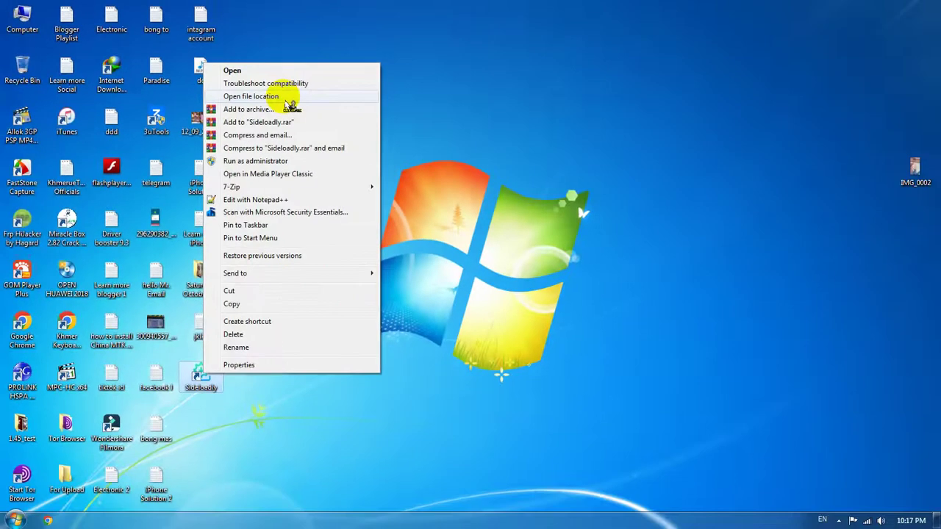
{"action": "left_click", "coordinate": [445, 207]}
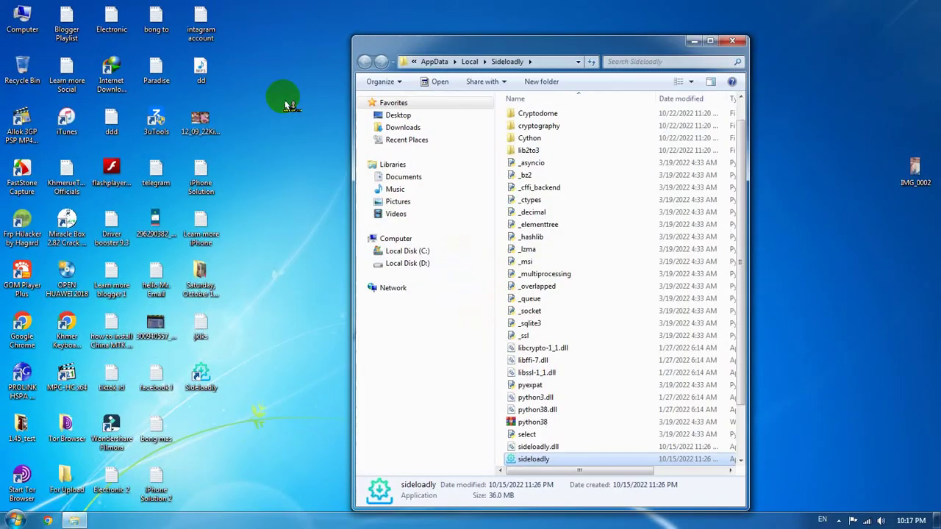
{"action": "left_click", "coordinate": [710, 40]}
{"action": "left_click", "coordinate": [667, 233]}
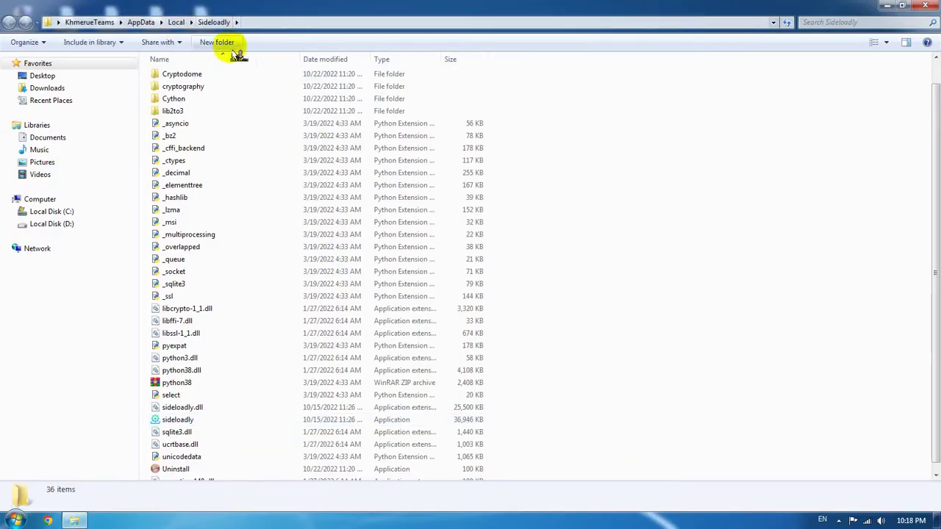
Find the Uninstall application in the Sideloadly folder and launch it
{"action": "scroll", "coordinate": [644, 204], "scroll_direction": "down", "scroll_amount": 1}
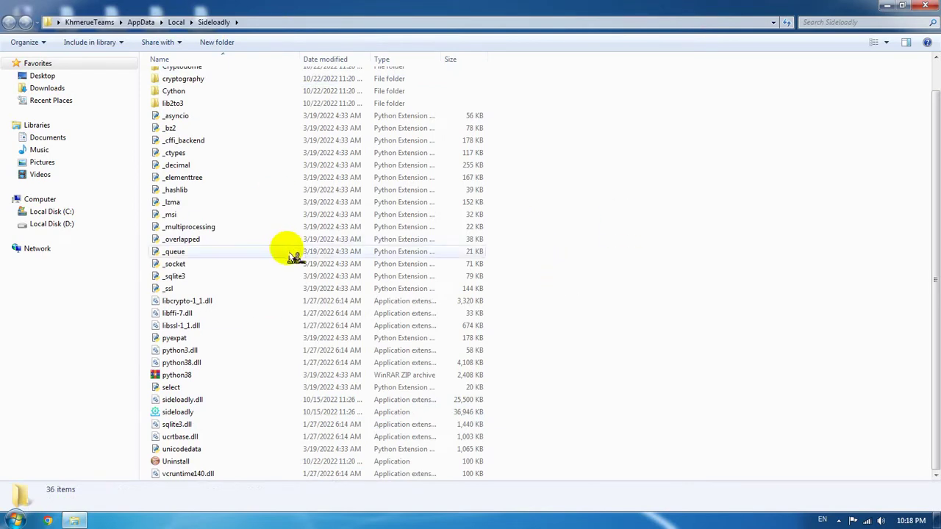
{"action": "scroll", "coordinate": [290, 254], "scroll_direction": "up", "scroll_amount": 1}
{"action": "scroll", "coordinate": [290, 254], "scroll_direction": "down", "scroll_amount": 1}
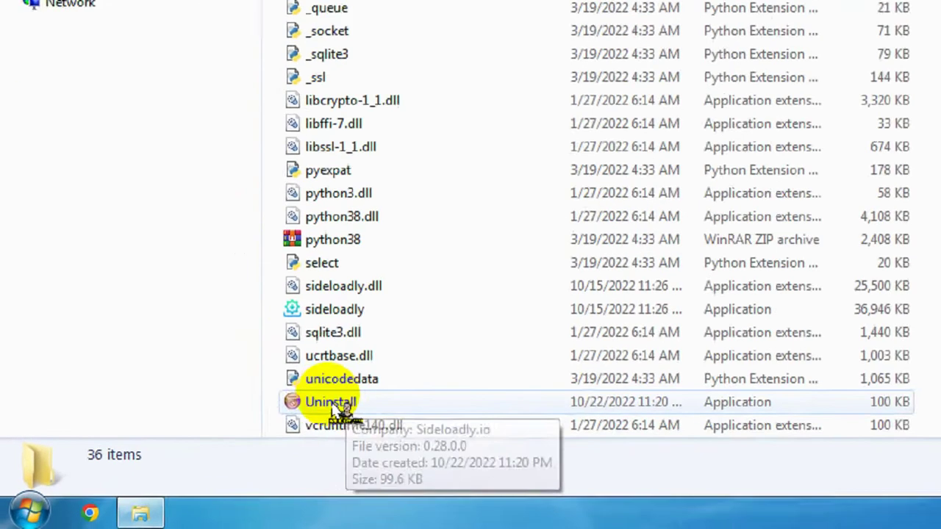
{"action": "mouse_move", "coordinate": [359, 406]}
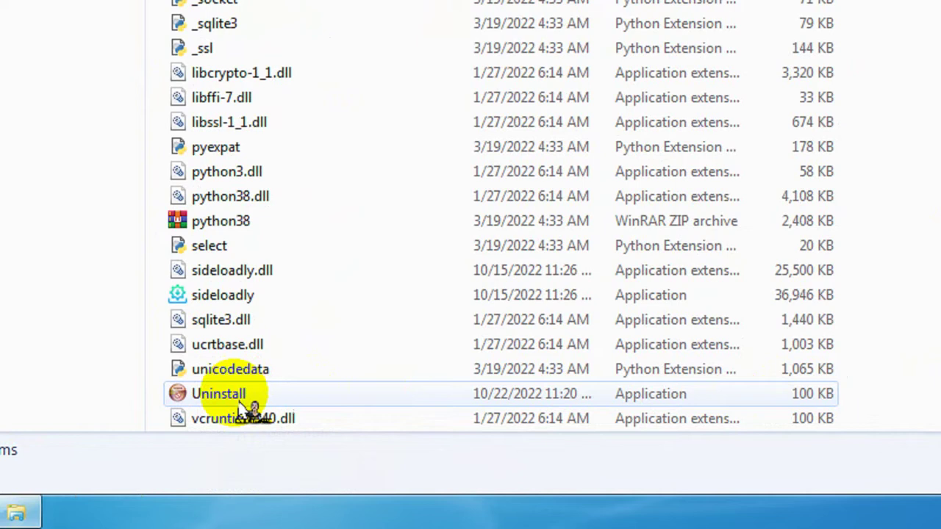
{"action": "mouse_move", "coordinate": [243, 403]}
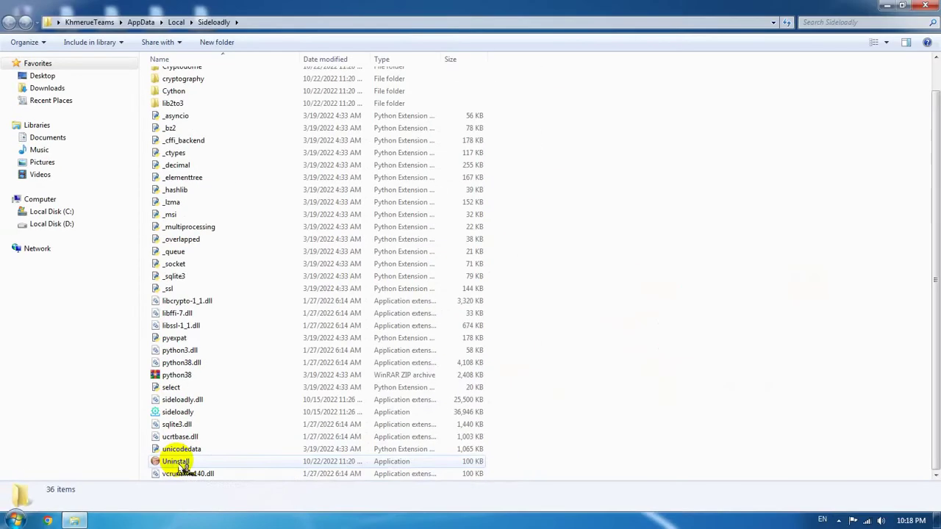
{"action": "double_click", "coordinate": [178, 462]}
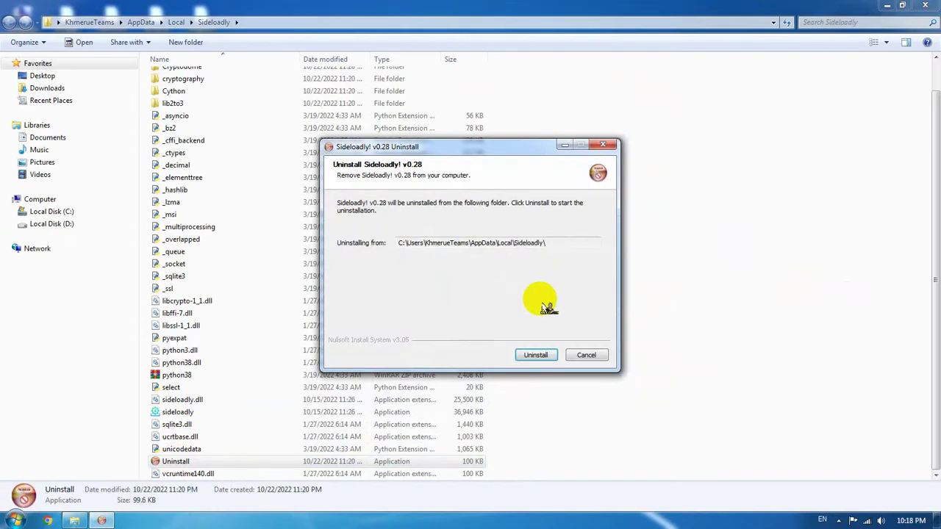
Close the Sideloadly folder, uninstall Sideloadly v0.28 and close the uninstaller
{"action": "left_click", "coordinate": [928, 8]}
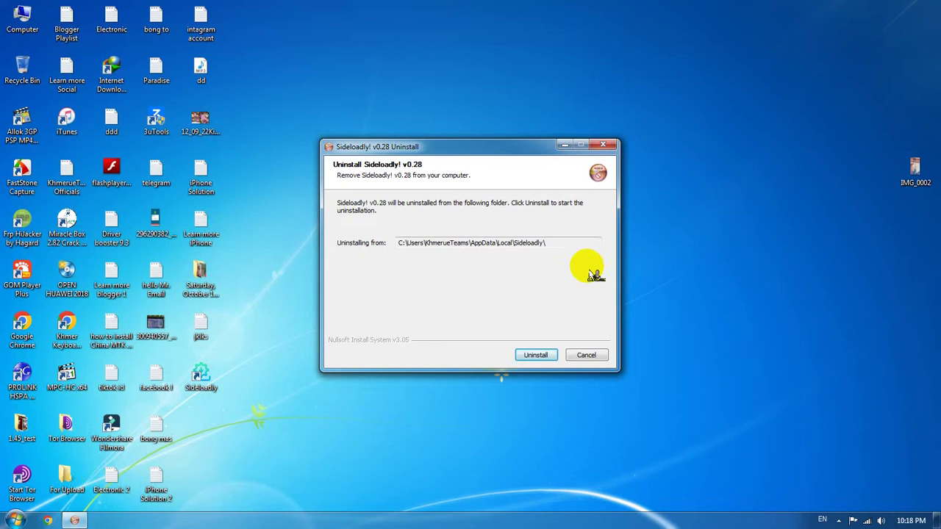
{"action": "left_click", "coordinate": [200, 378]}
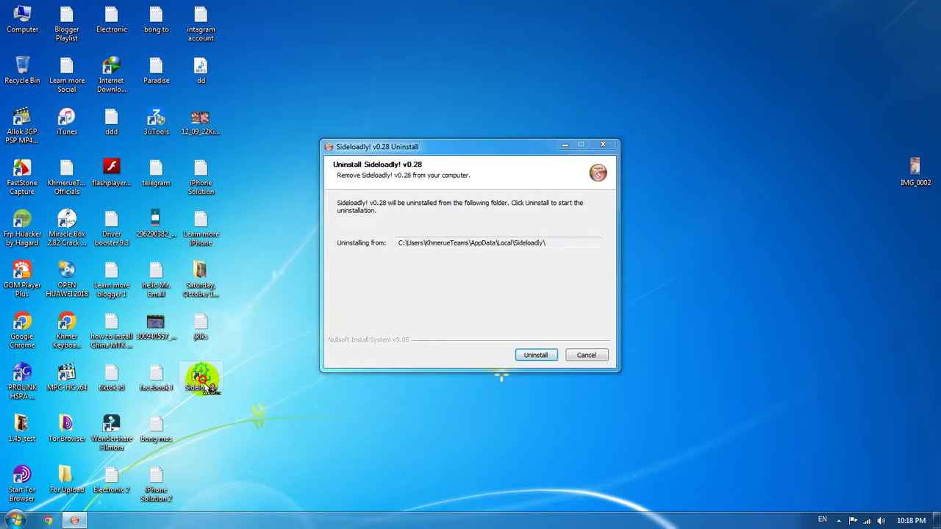
{"action": "left_click", "coordinate": [535, 357]}
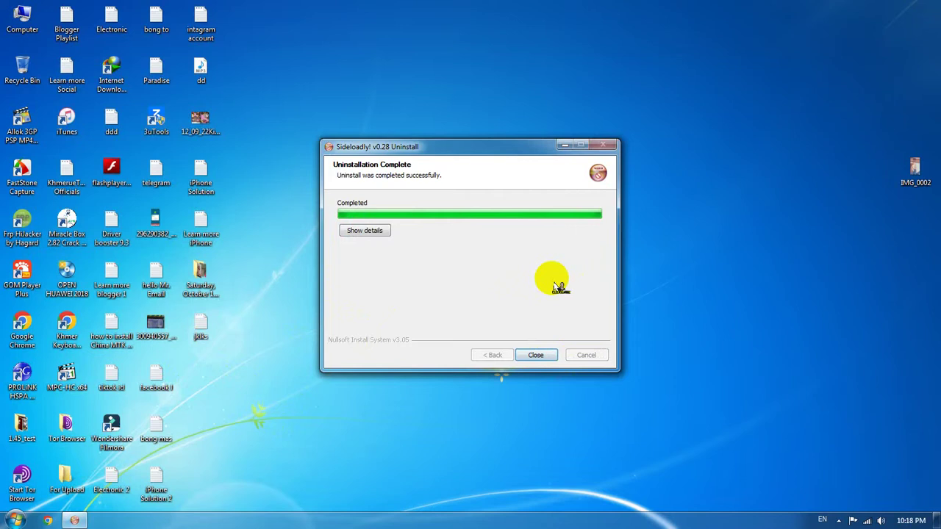
{"action": "left_click", "coordinate": [536, 356]}
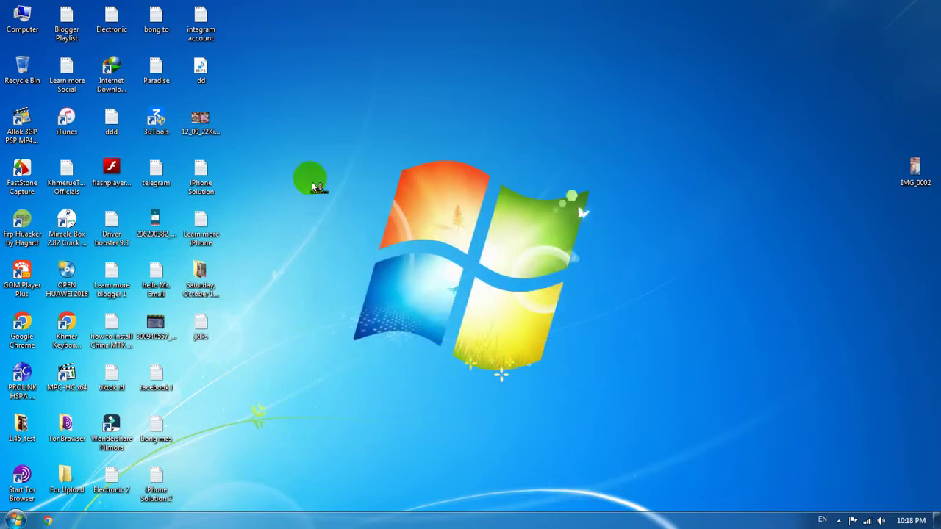
Open the file location of the Allok 3GP PSP MP4 iPod Video Converter shortcut, locate its unins000 application and close the folder
{"action": "right_click", "coordinate": [18, 120]}
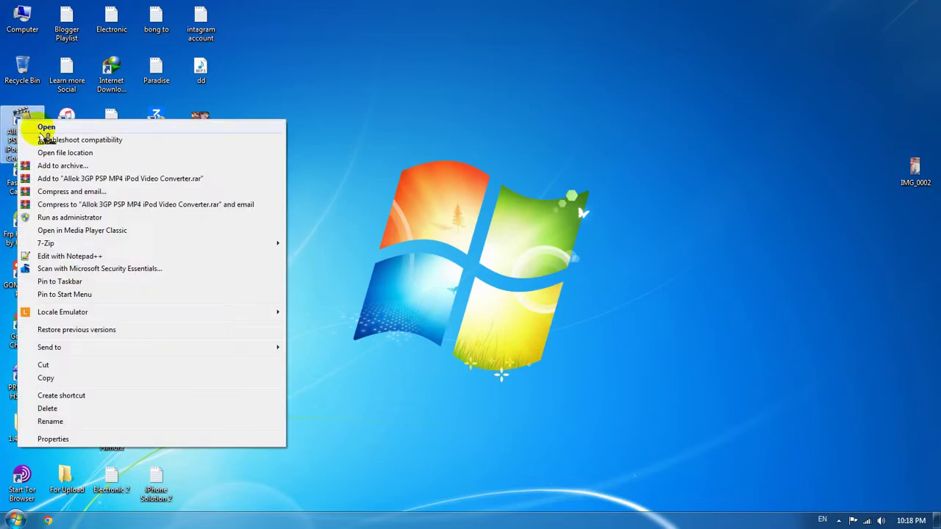
{"action": "left_click", "coordinate": [110, 153]}
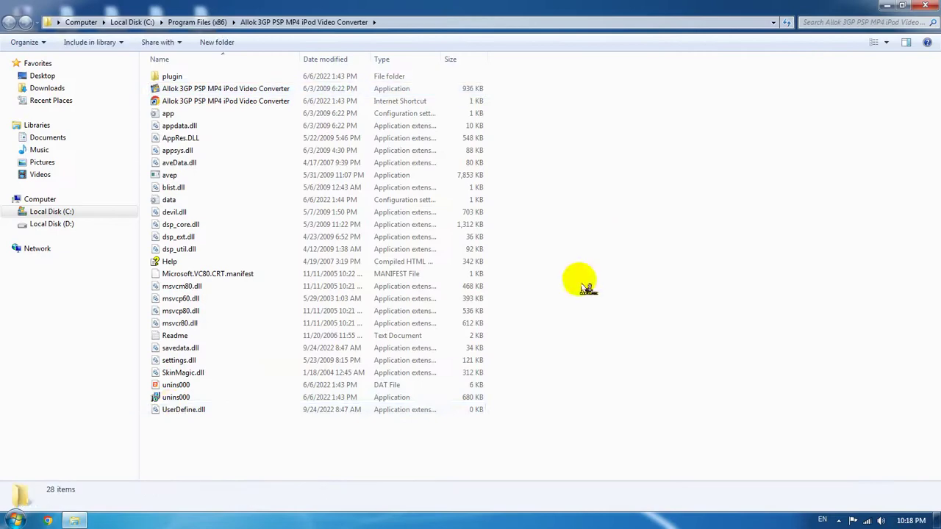
{"action": "left_click", "coordinate": [178, 399]}
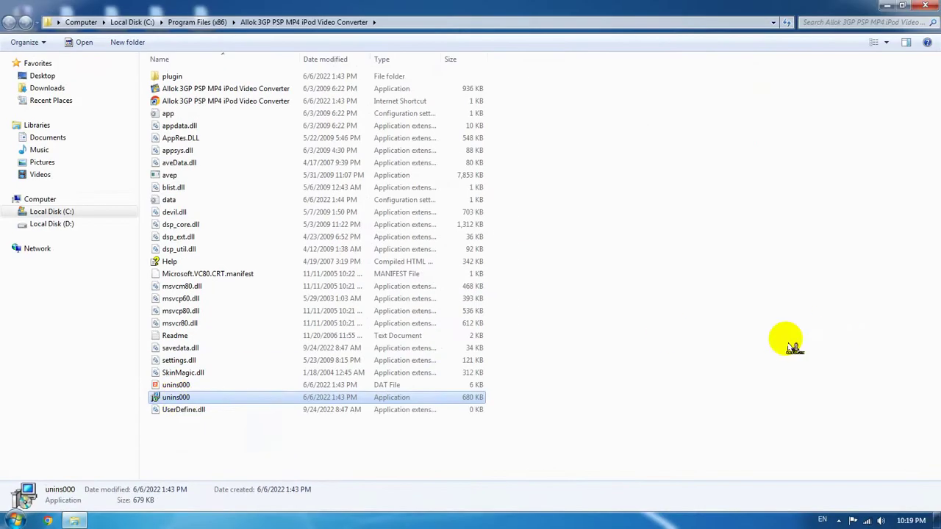
{"action": "left_click", "coordinate": [926, 5]}
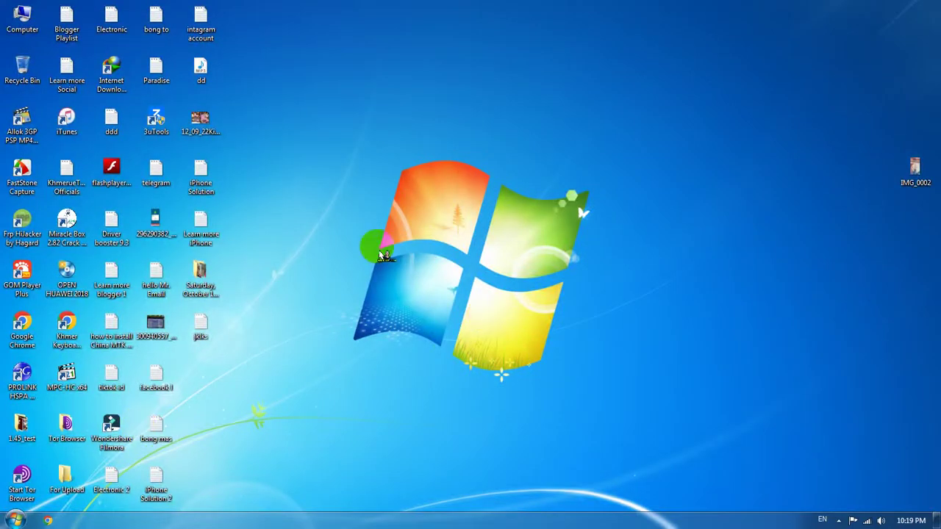
Open the file location of the 3uTools shortcut, locate its Uninstall application and minimize the folder window
{"action": "right_click", "coordinate": [152, 123]}
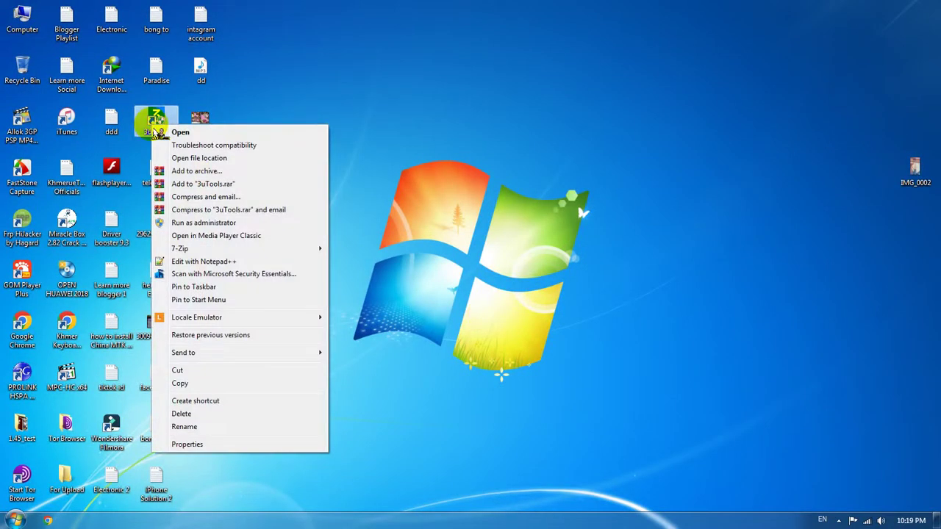
{"action": "left_click", "coordinate": [213, 158]}
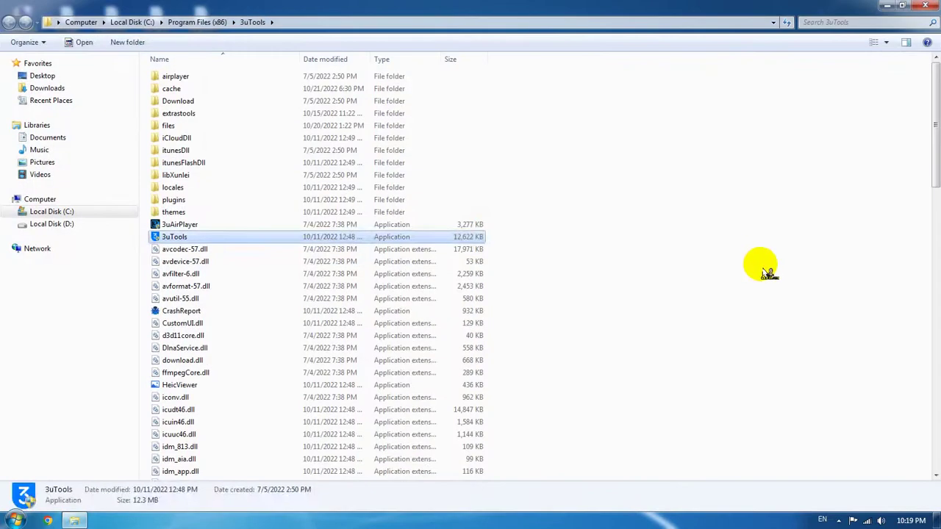
{"action": "scroll", "coordinate": [767, 272], "scroll_direction": "down", "scroll_amount": 20}
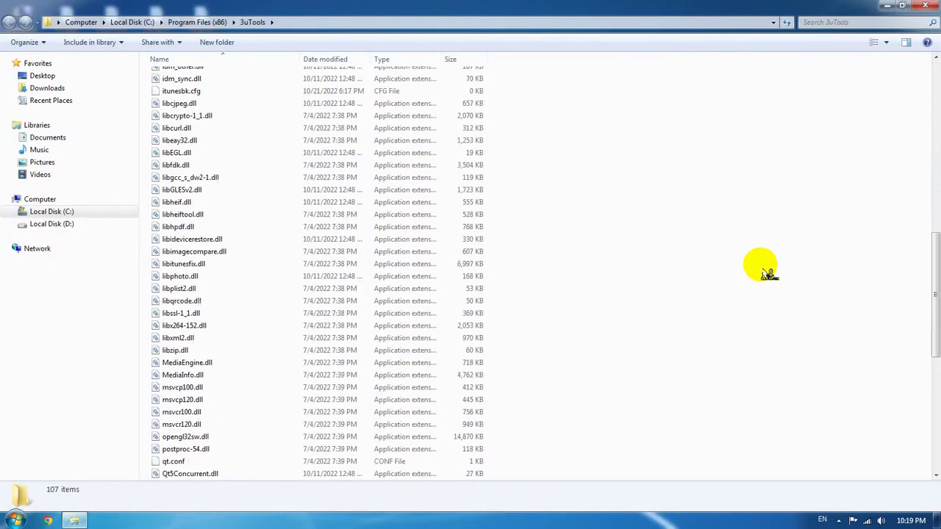
{"action": "scroll", "coordinate": [766, 272], "scroll_direction": "down", "scroll_amount": 6}
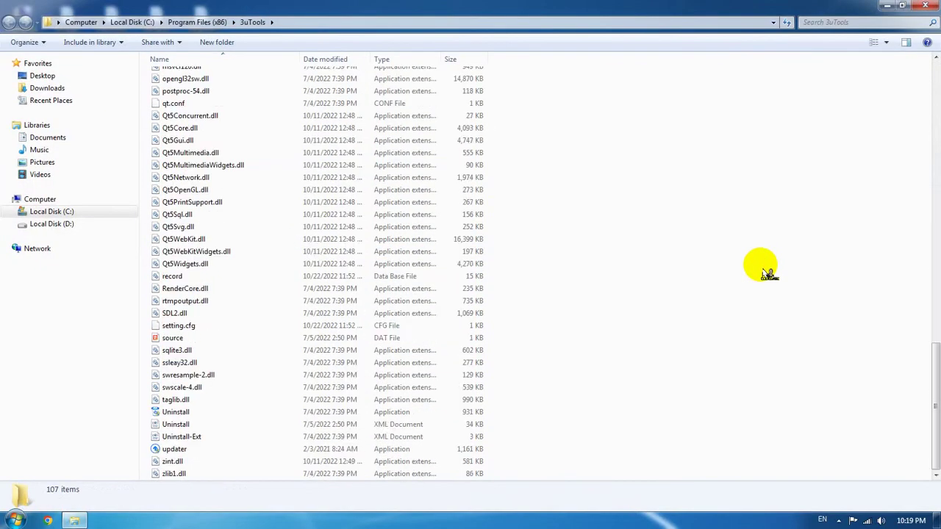
{"action": "left_click", "coordinate": [174, 415]}
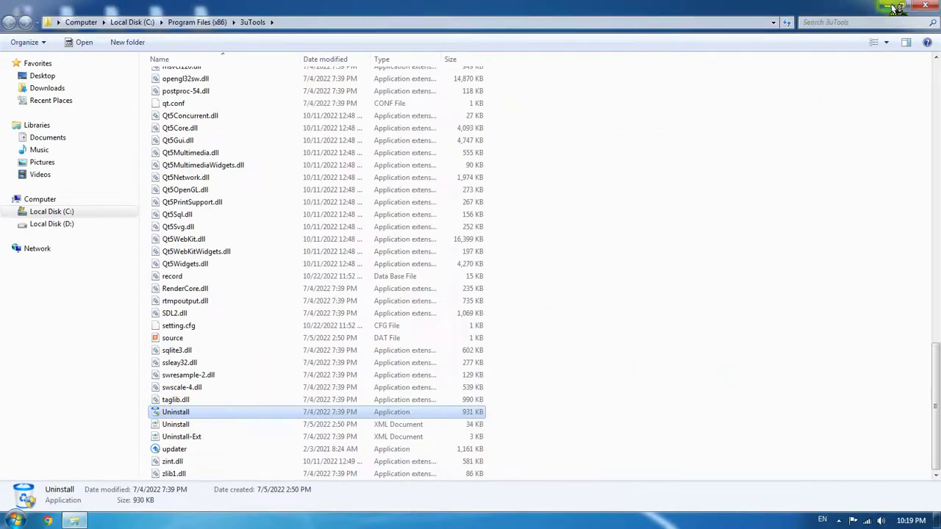
{"action": "left_click", "coordinate": [891, 7]}
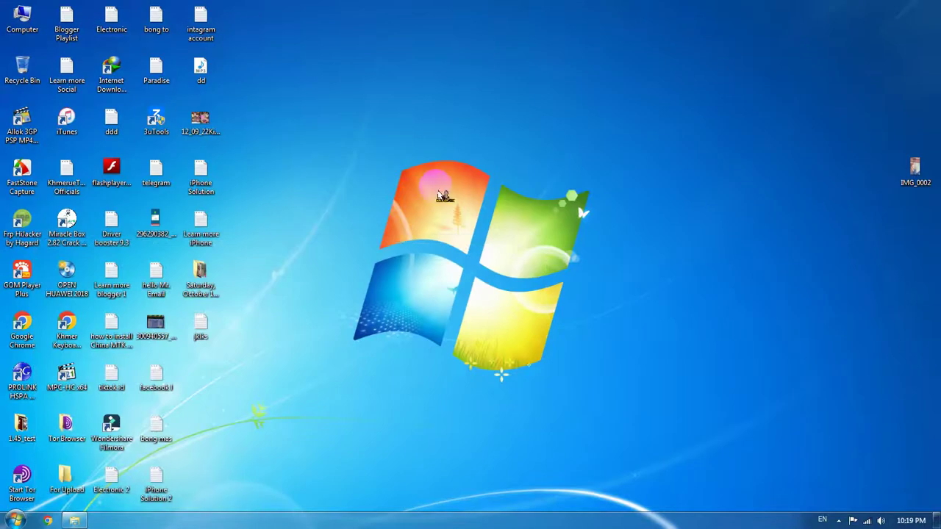